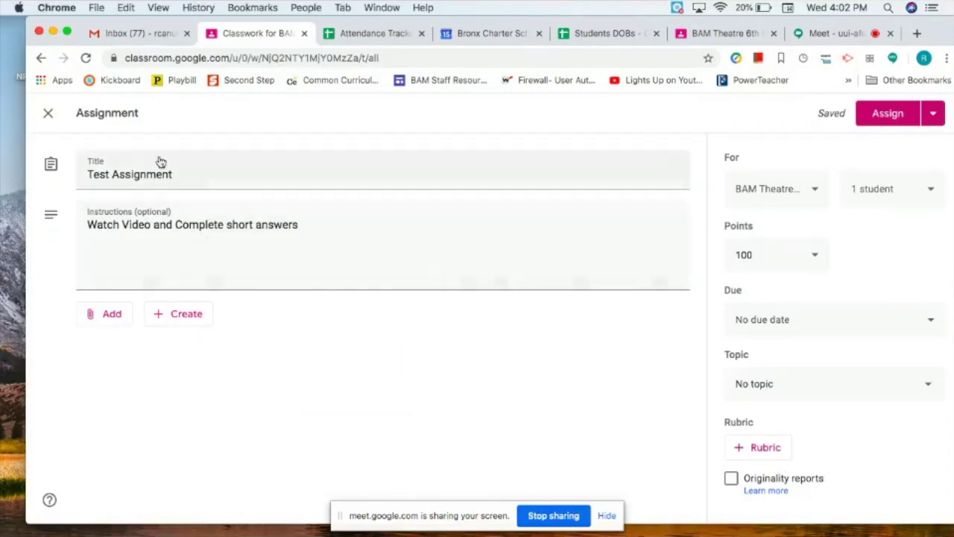
double_click(123, 110)
key(ctrl+super+d)
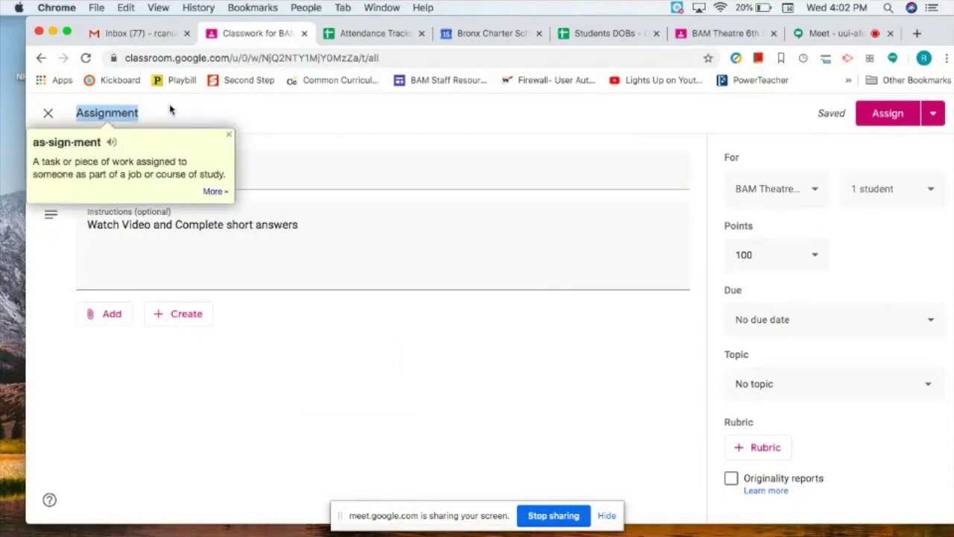
click(211, 117)
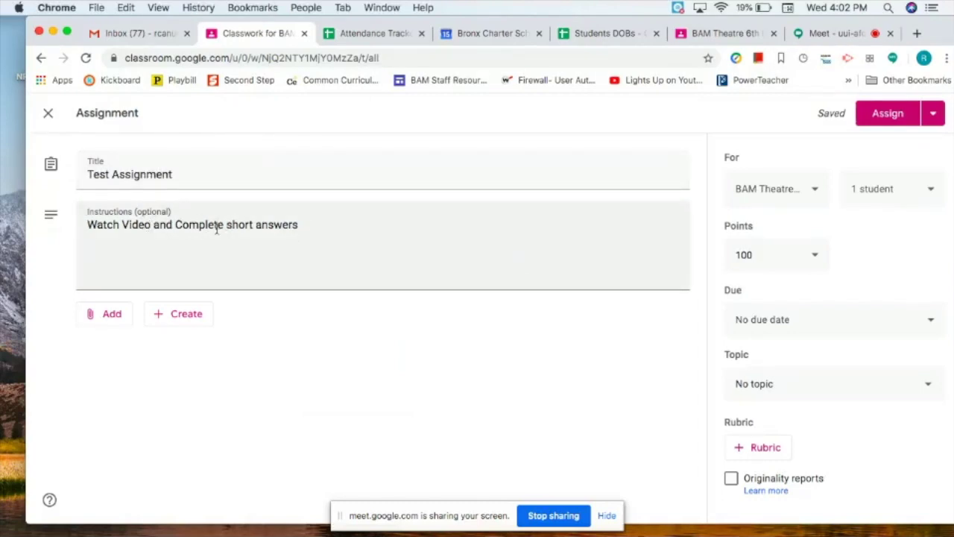
triple_click(287, 231)
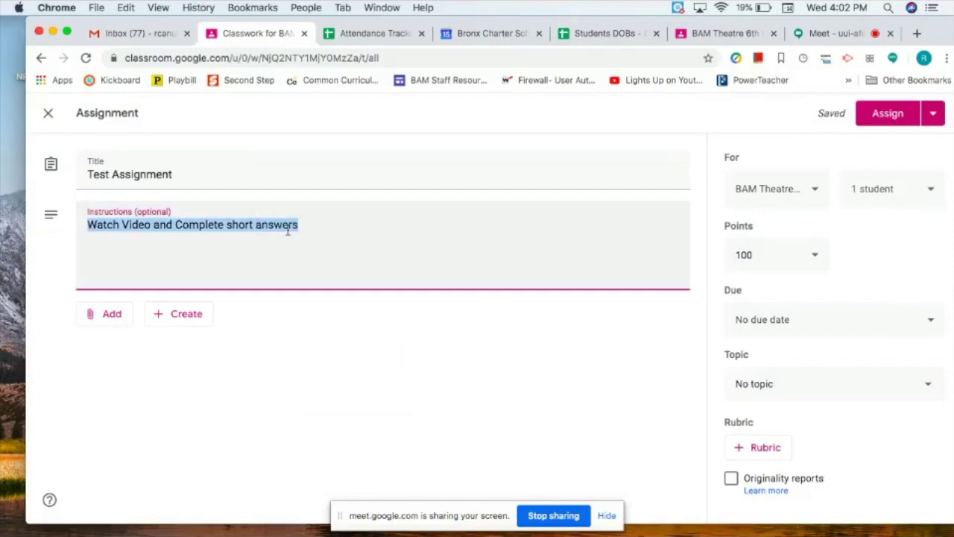
click(335, 270)
Create a new Google Docs attachment for the assignment and title the document "Test Assignment".
click(187, 313)
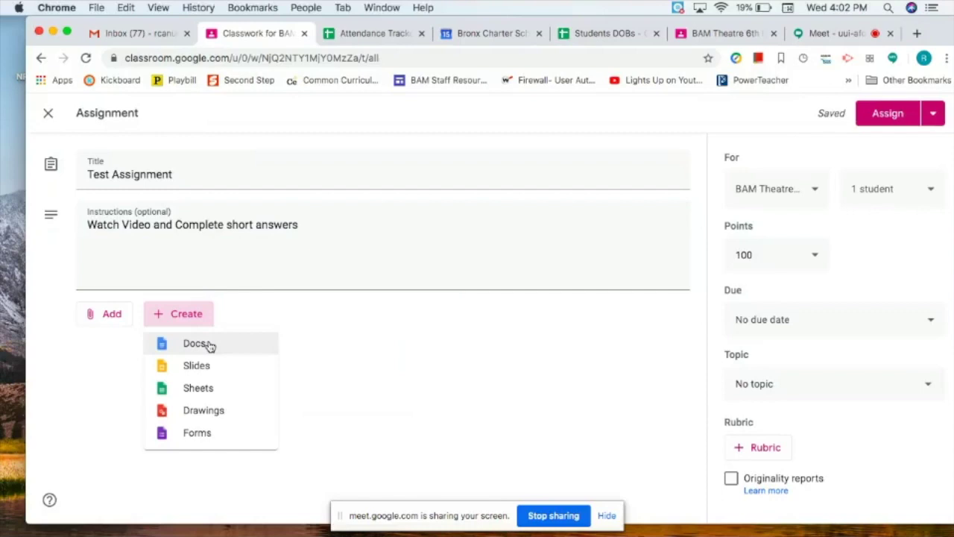
click(210, 345)
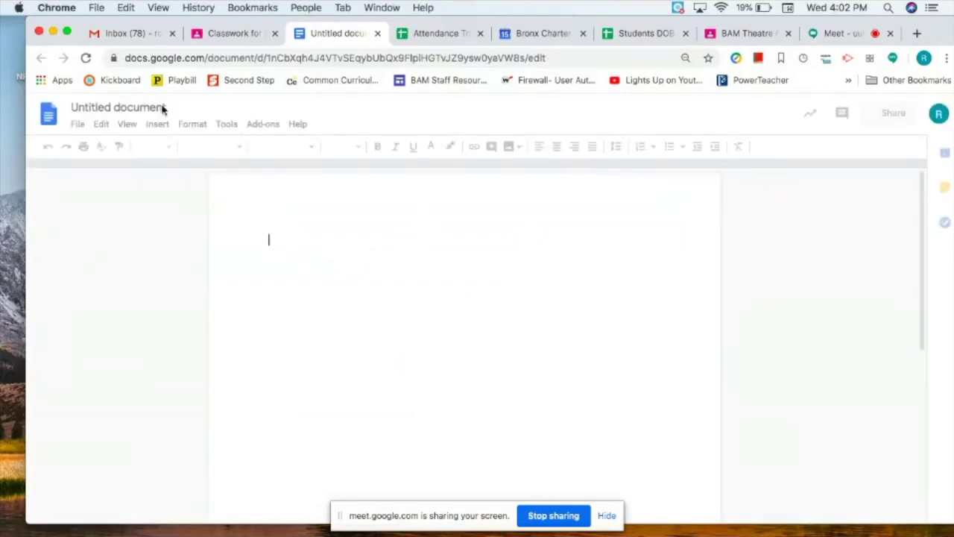
click(117, 106)
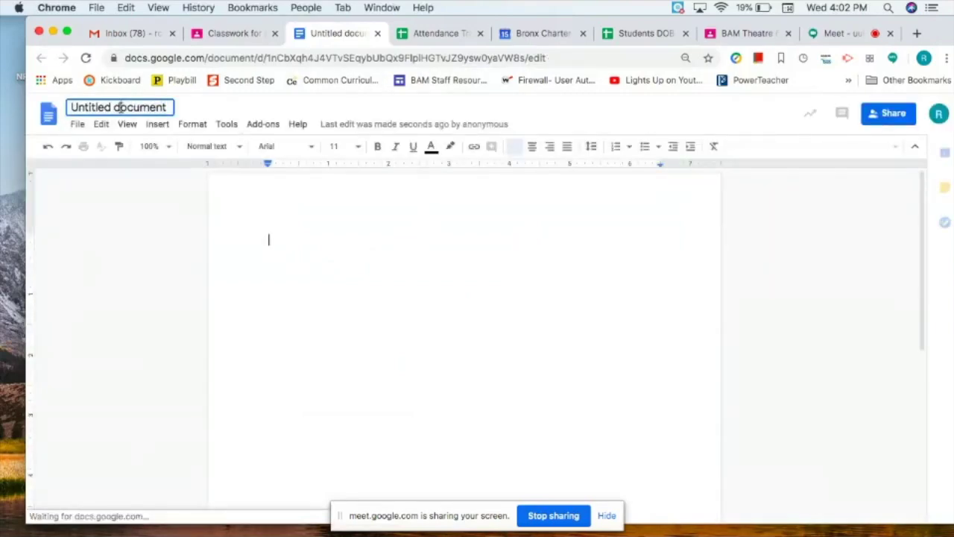
text(Test Assignment)
Start a numbered list in the document body with the question "How often should you watch lights up?".
click(286, 227)
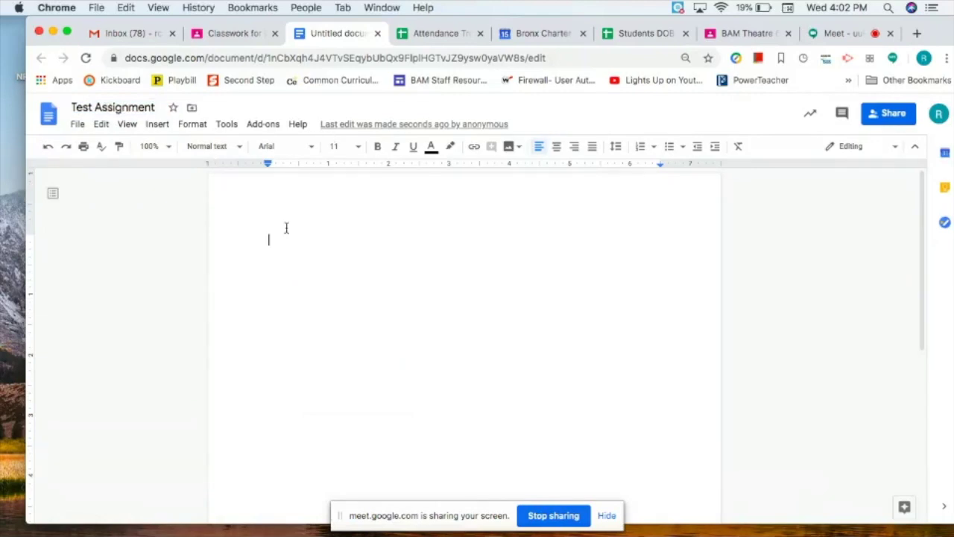
click(641, 148)
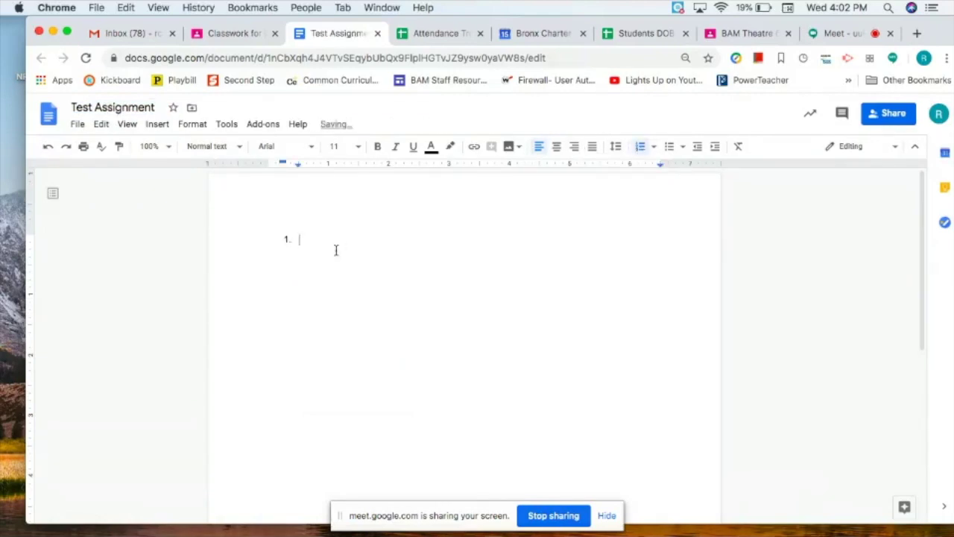
text(How often should you watch lights up?)
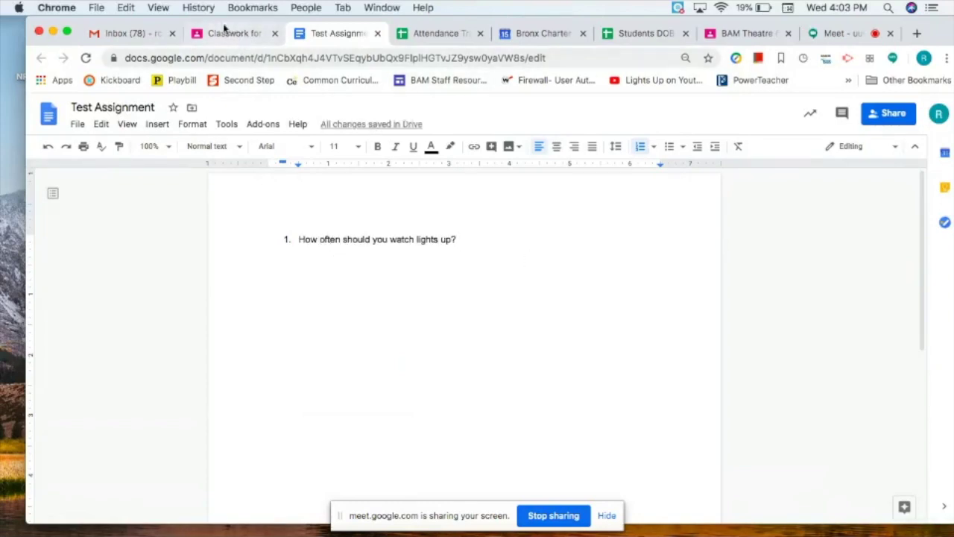
Return to the assignment draft and set the attached document to "Make a copy for each student".
click(225, 34)
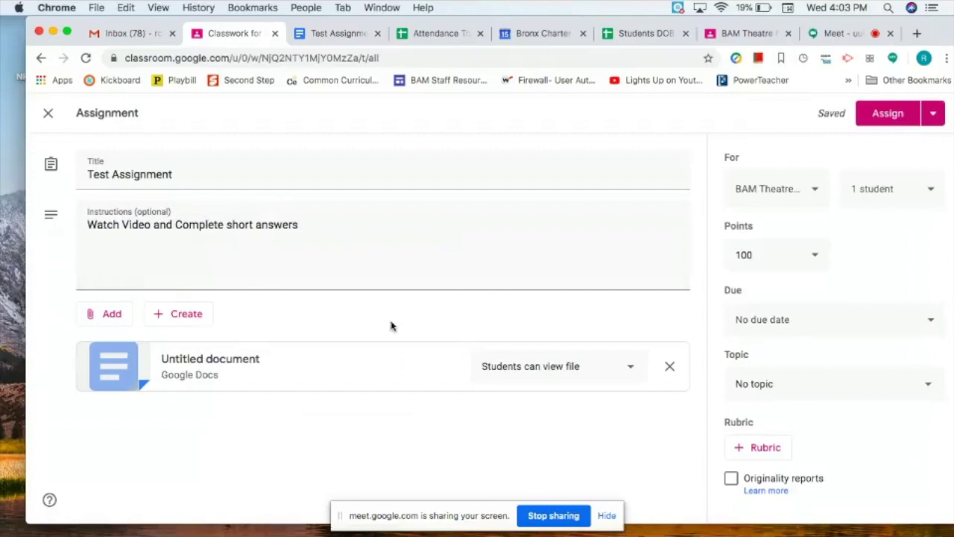
click(632, 369)
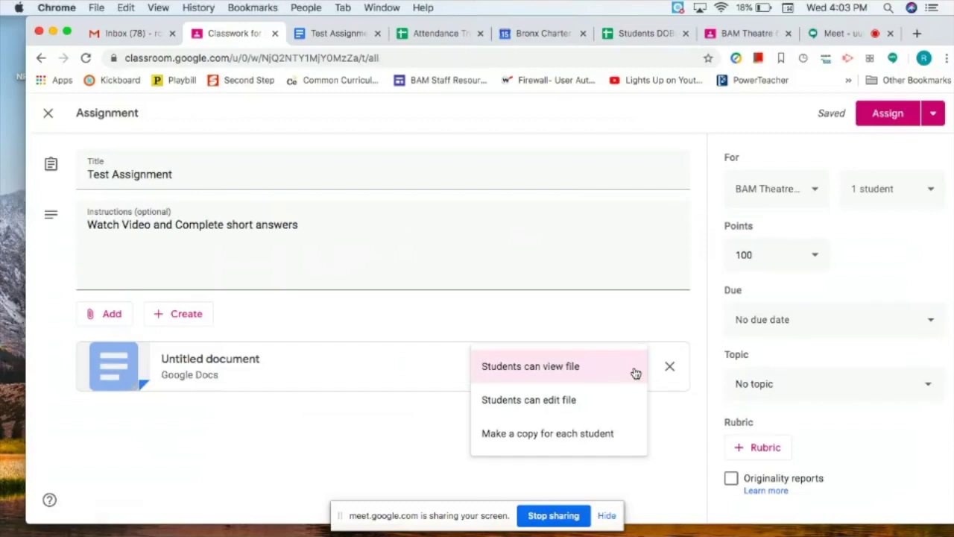
click(571, 432)
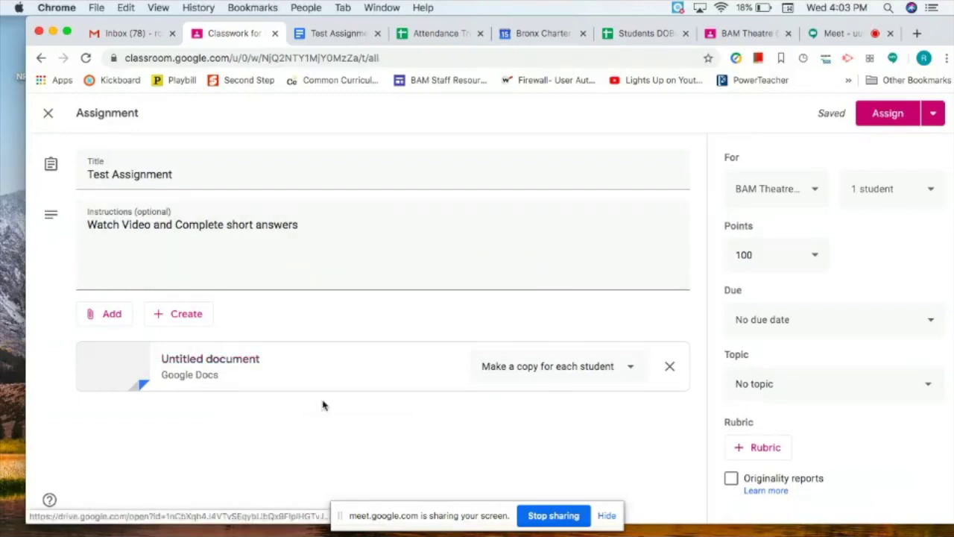
Review the file types that can be created for the assignment, and assign Test Assignment to the student.
click(172, 316)
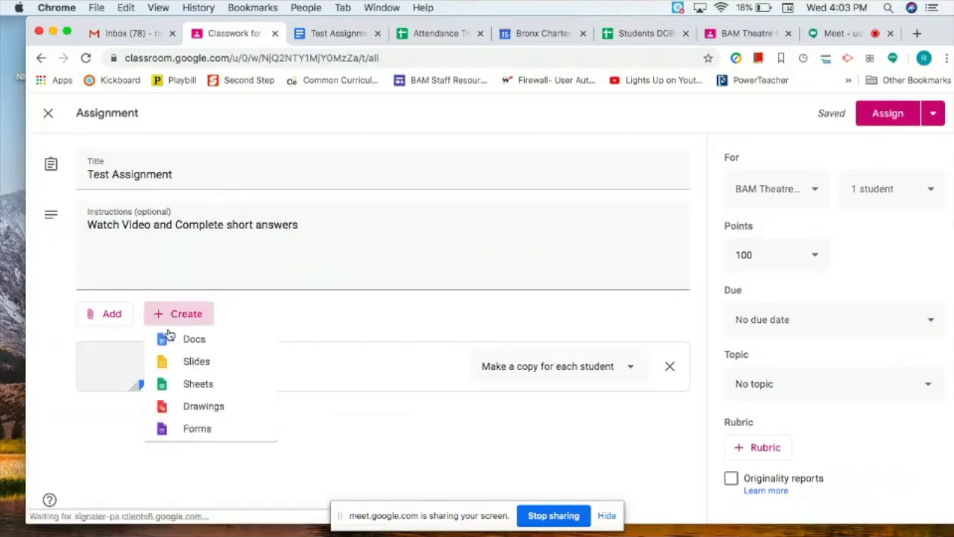
click(320, 310)
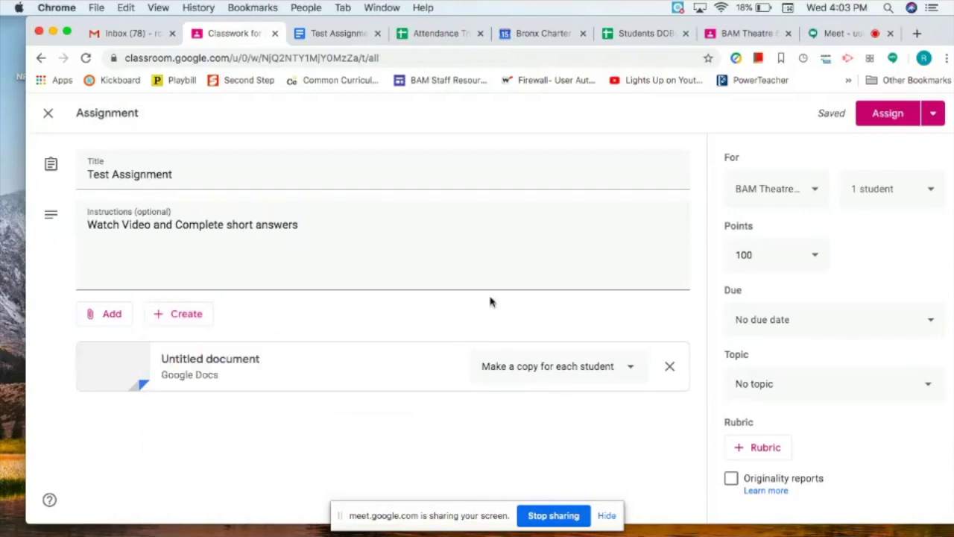
click(895, 121)
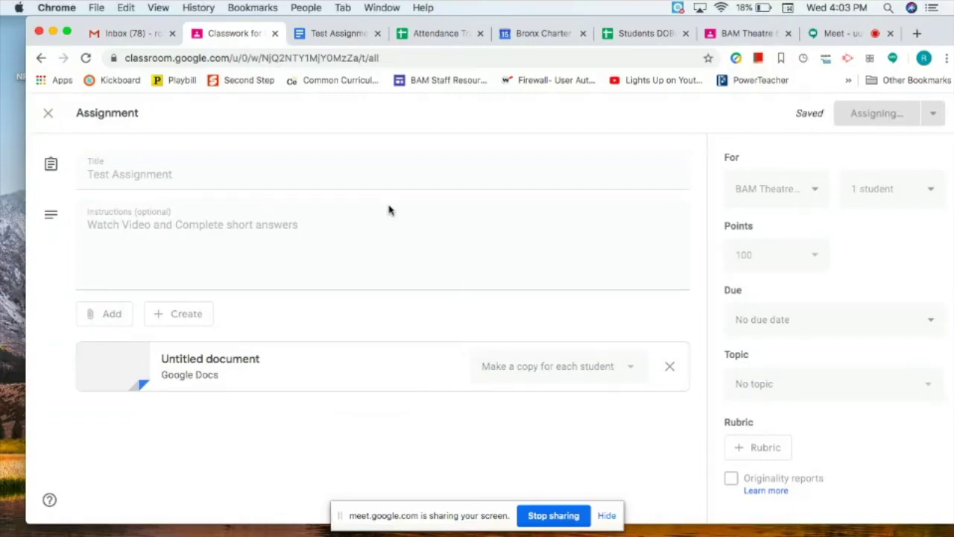
Switch to the student's BAM Theatre class and open Test Assignment from the stream, and again from the class's Classwork page.
click(745, 33)
click(568, 431)
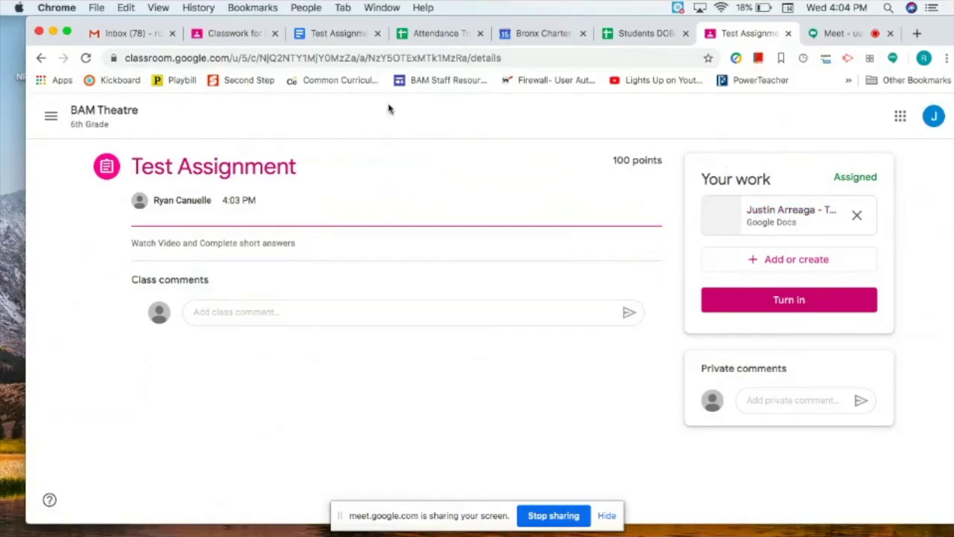
click(42, 60)
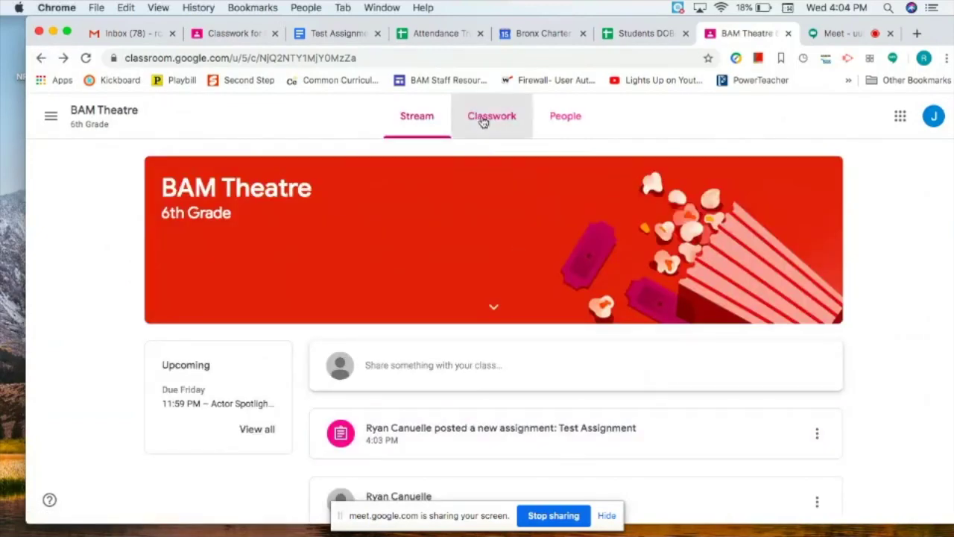
click(482, 119)
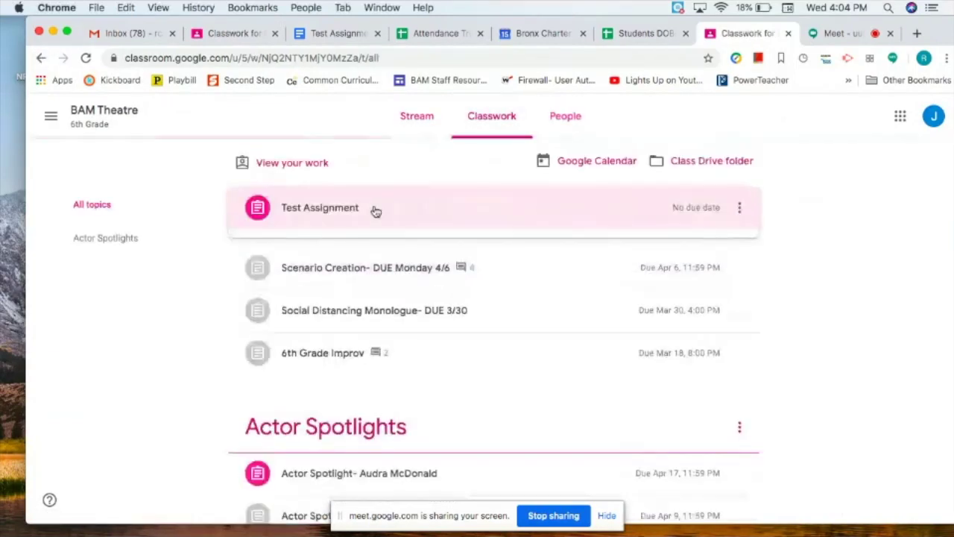
click(372, 210)
click(298, 373)
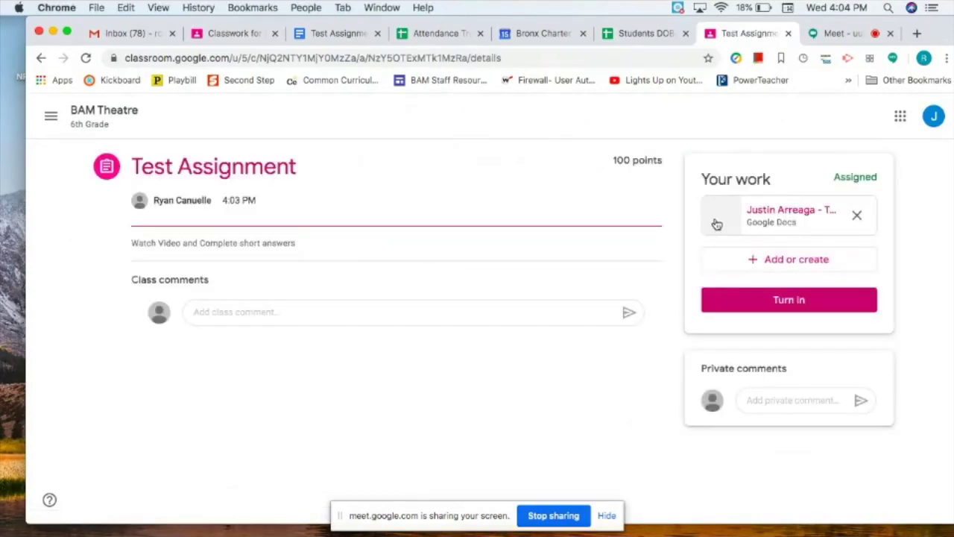
Open the student's copy of the attached document and enter the answer "Everyday" on a line below the question.
click(779, 216)
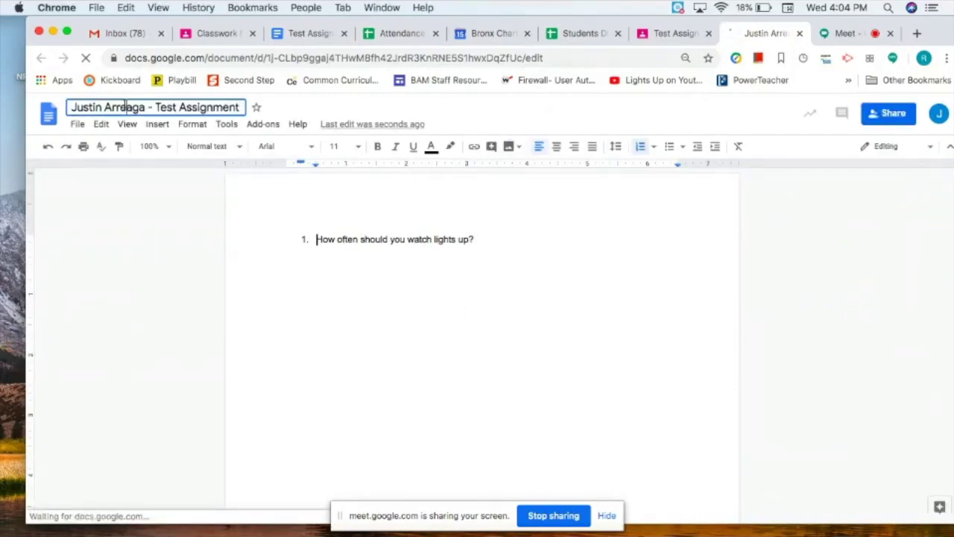
double_click(105, 107)
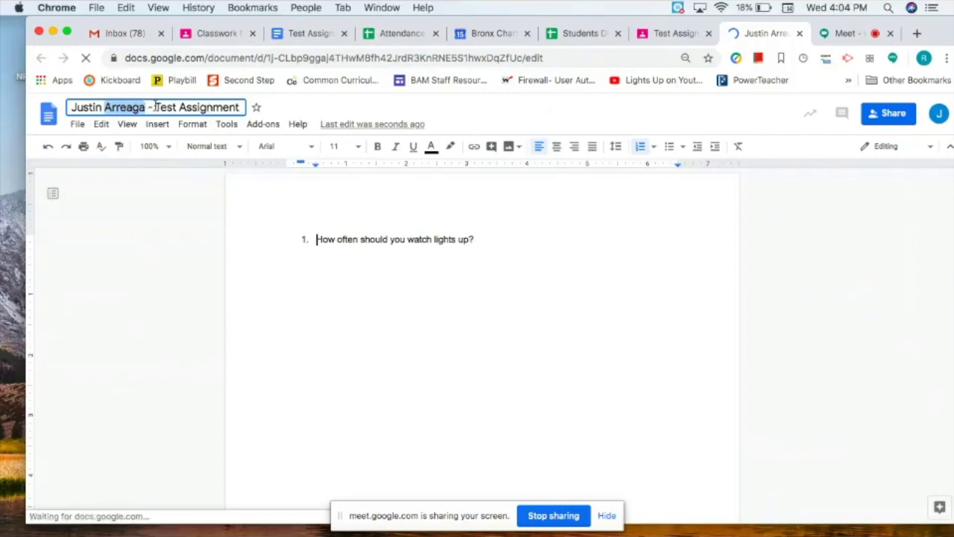
click(495, 239)
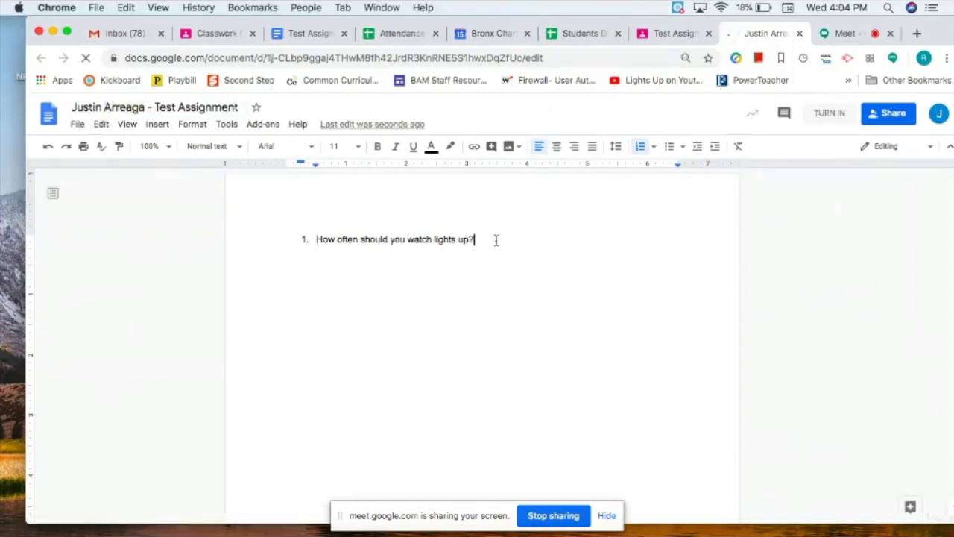
key(Return)
key(BackSpace)
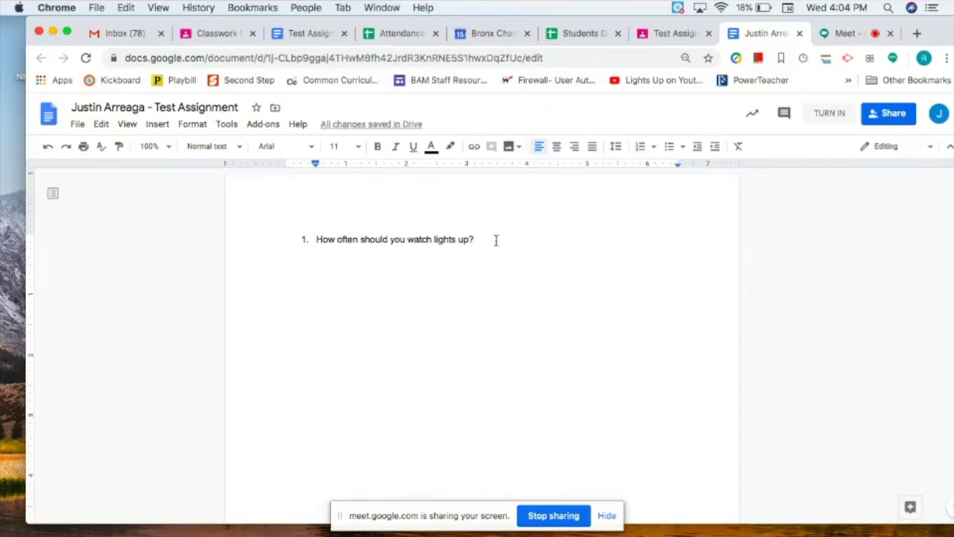
text(Everyday)
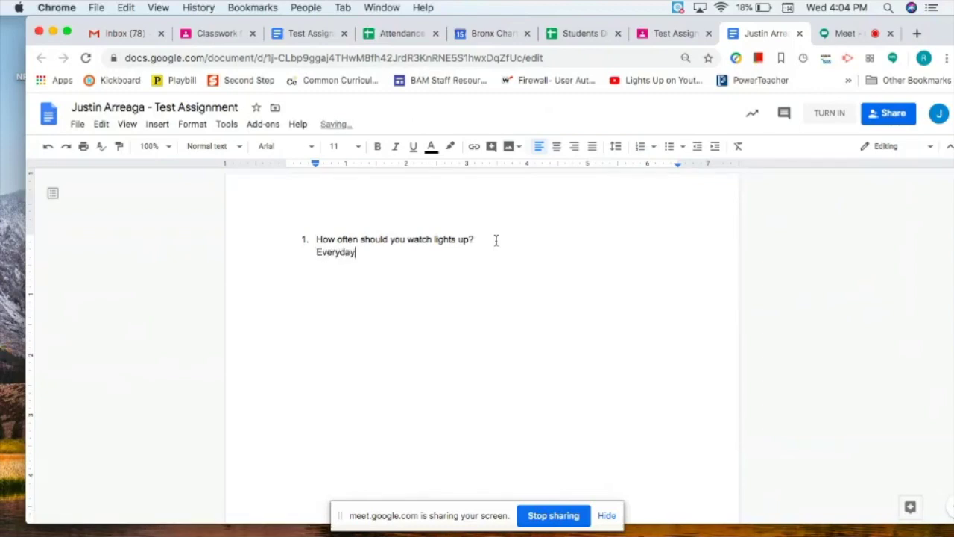
Start turning in the answered document from Docs, and return to the student's original Test Assignment page.
click(836, 119)
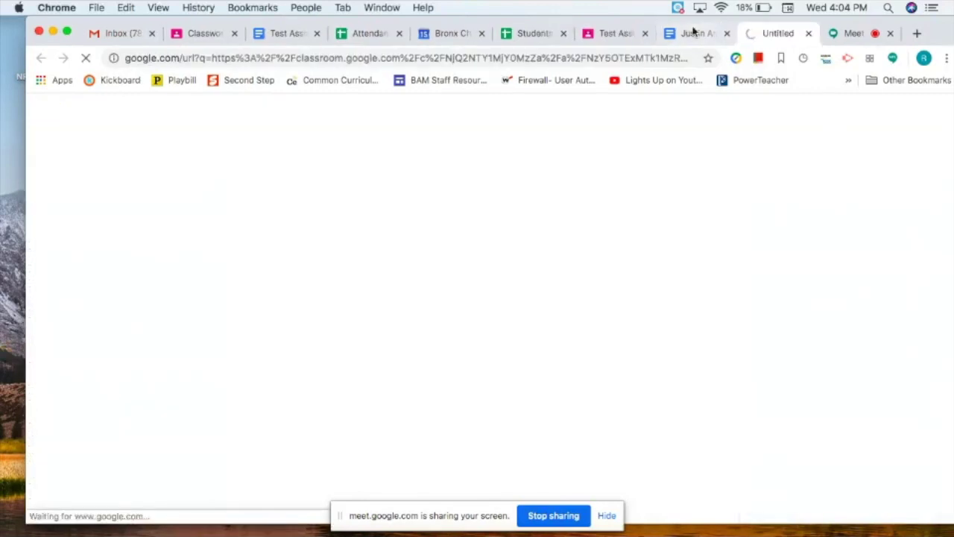
click(687, 36)
click(603, 36)
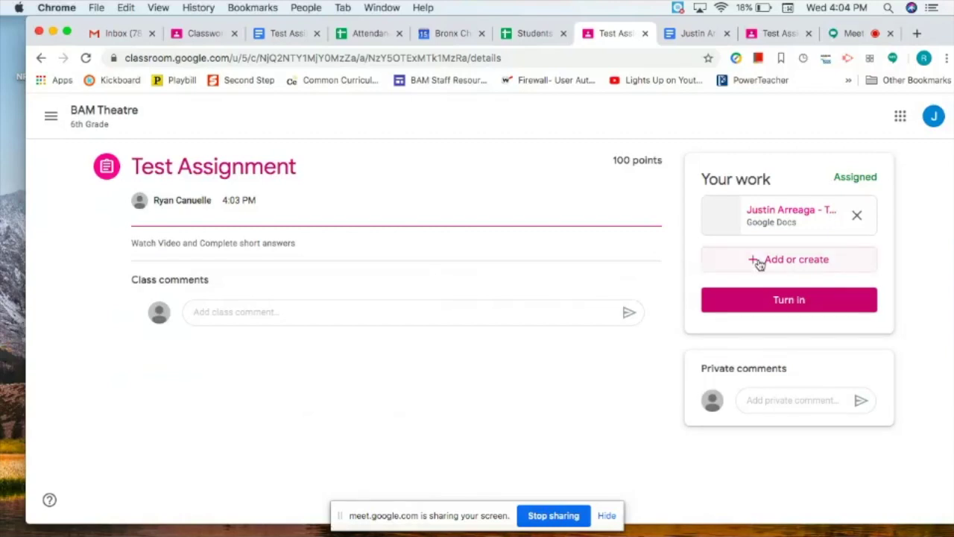
Open Google Docs from the student's Google apps, create a blank document and show where its title is edited.
click(900, 115)
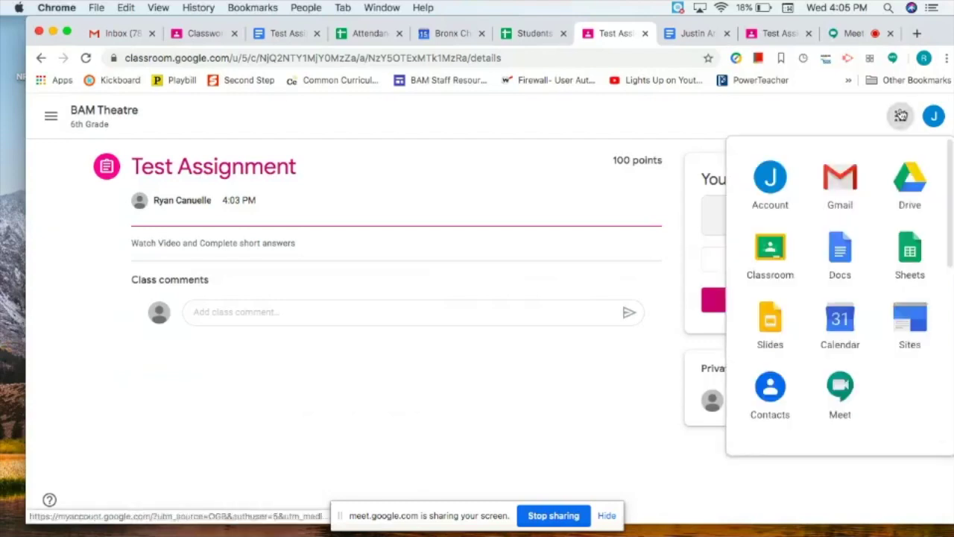
click(844, 250)
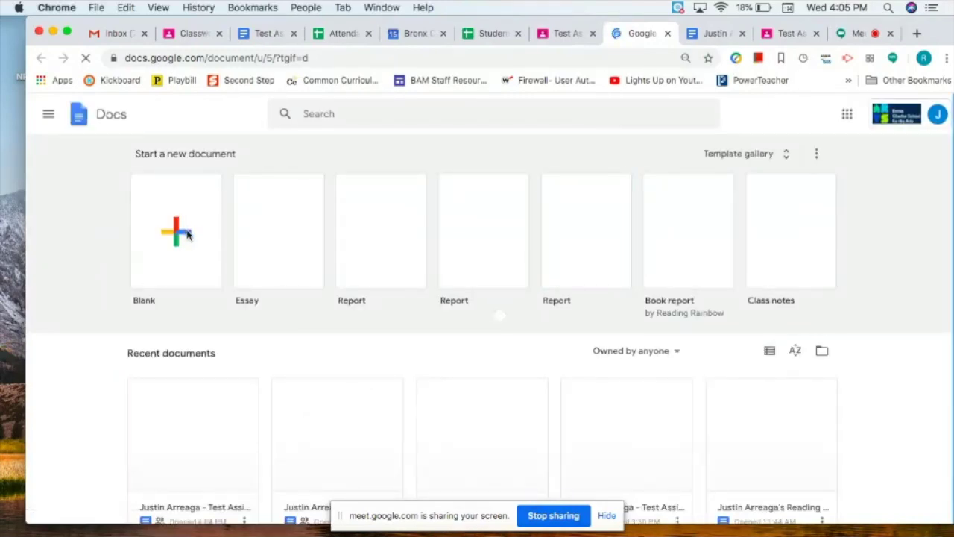
click(178, 234)
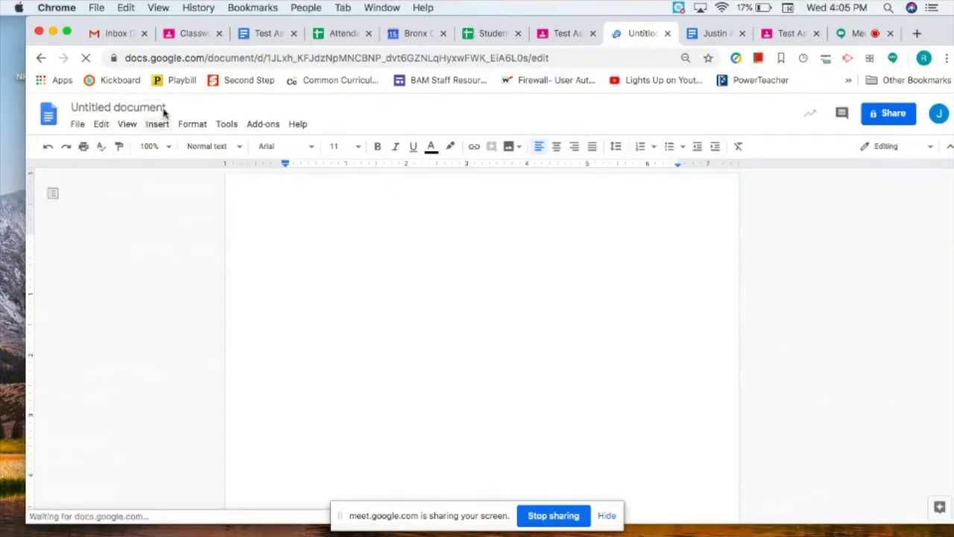
click(102, 104)
click(133, 106)
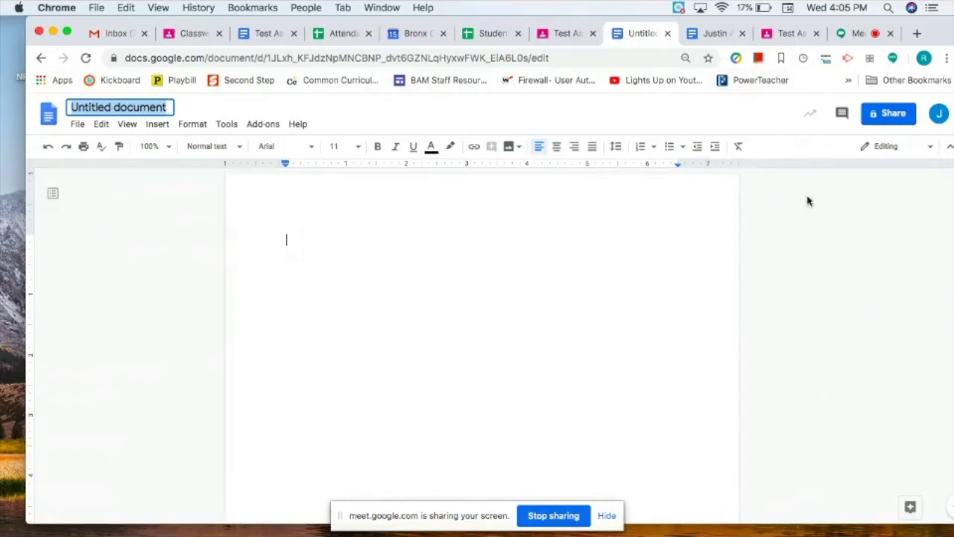
click(298, 218)
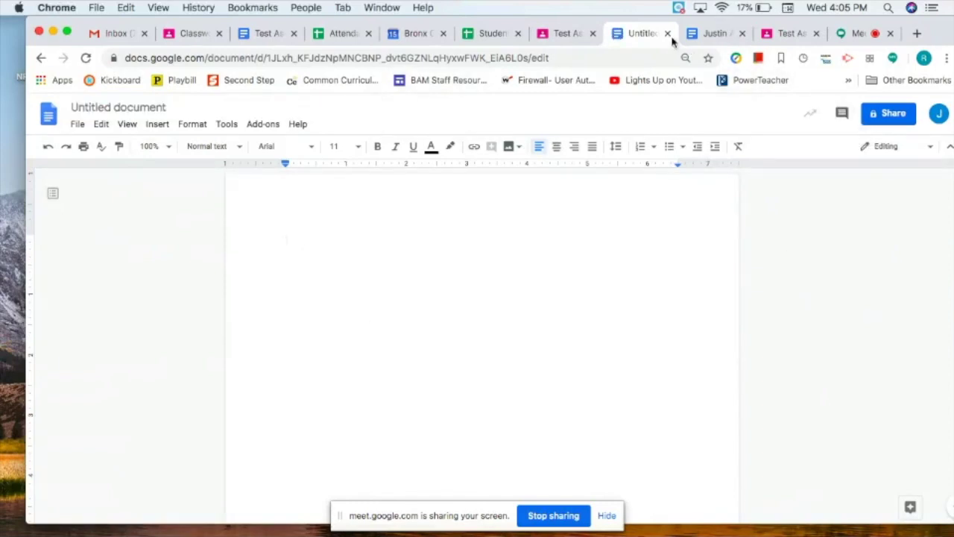
Compare the answered copy with the untitled document, and create a new Docs file under the student's work for Test Assignment.
click(711, 33)
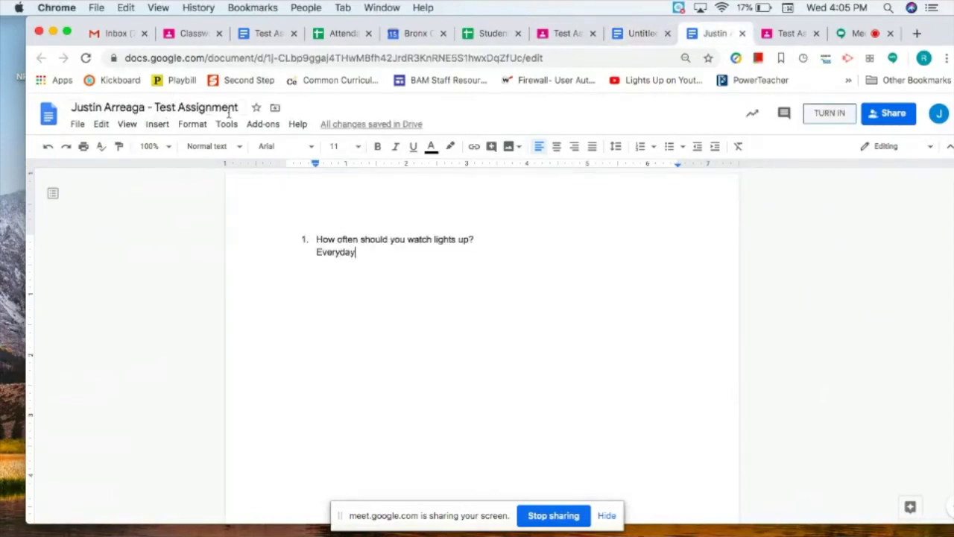
click(637, 34)
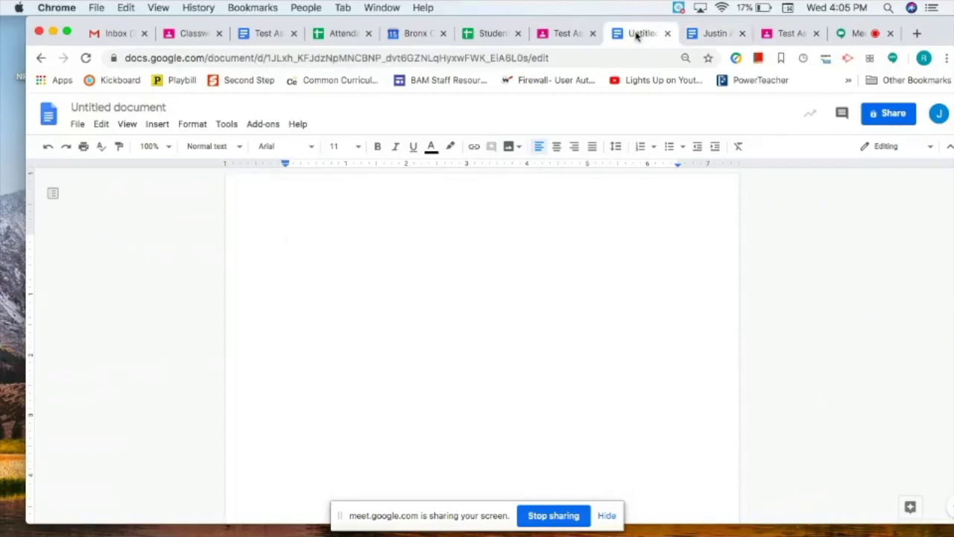
click(566, 34)
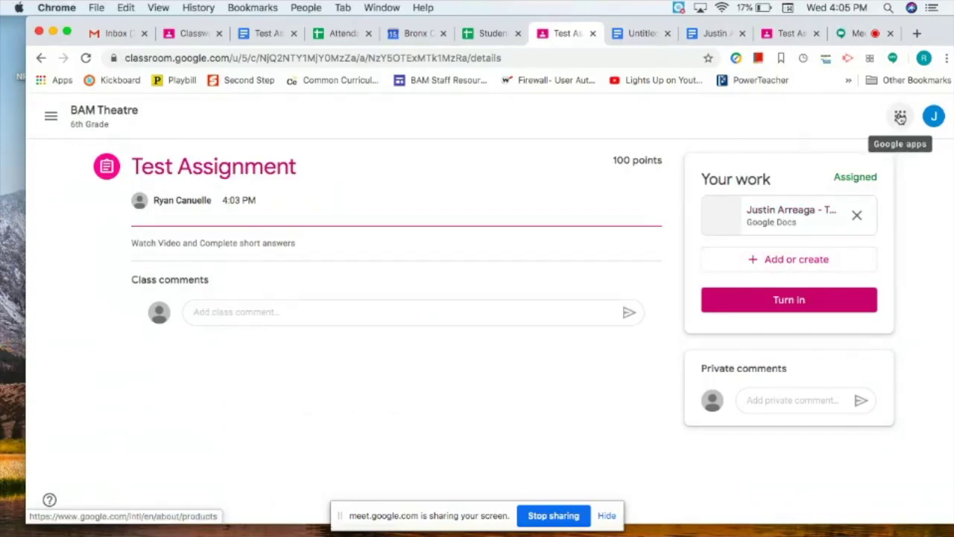
click(798, 259)
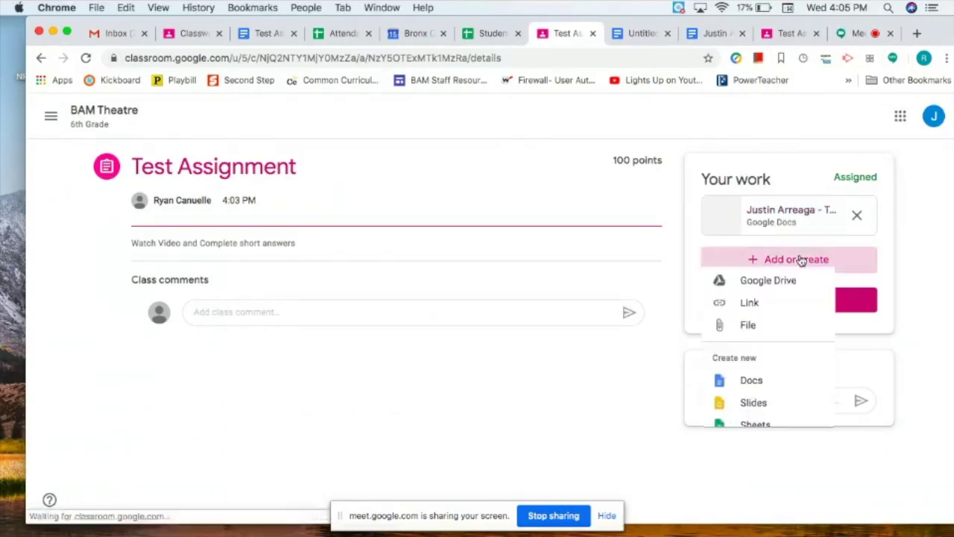
click(773, 389)
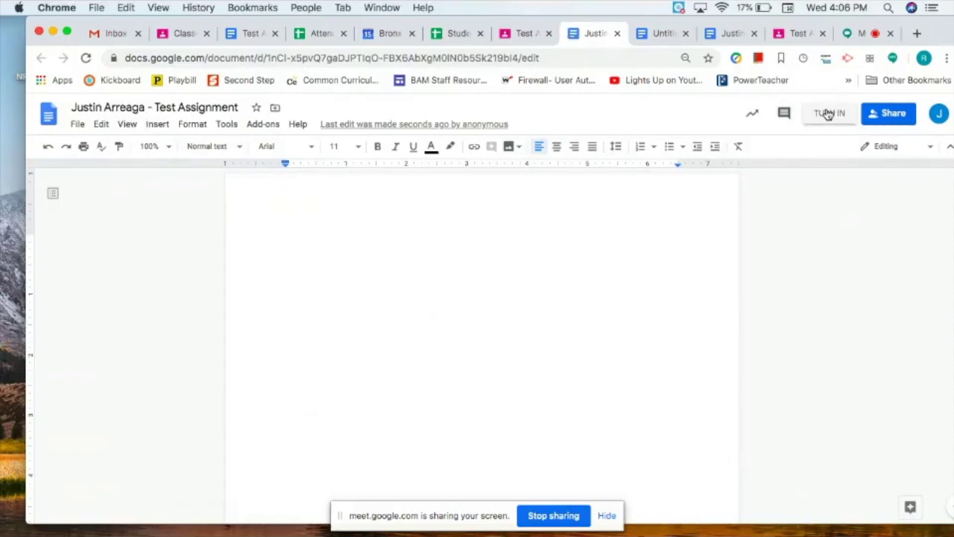
Review the answered document attached to Test Assignment and turn in the student's work with both documents.
click(828, 114)
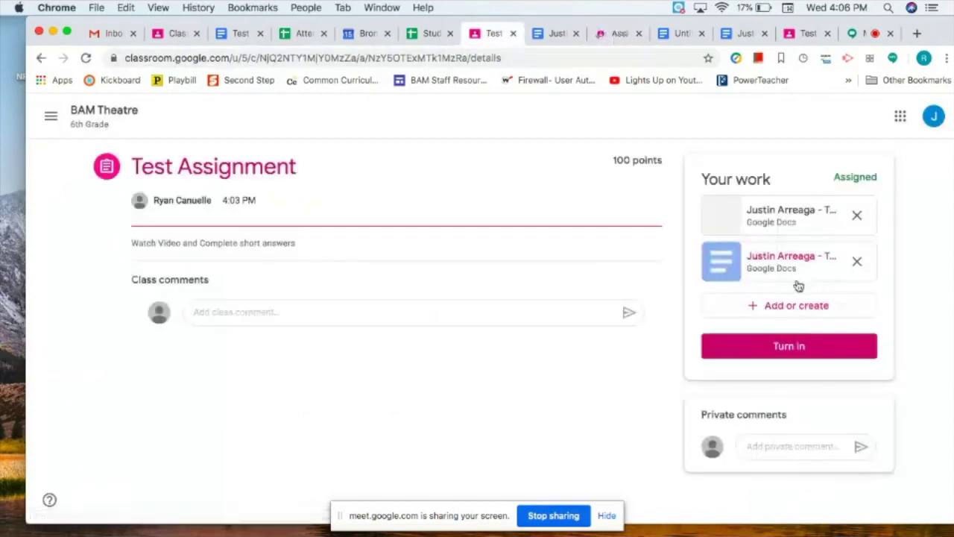
click(775, 223)
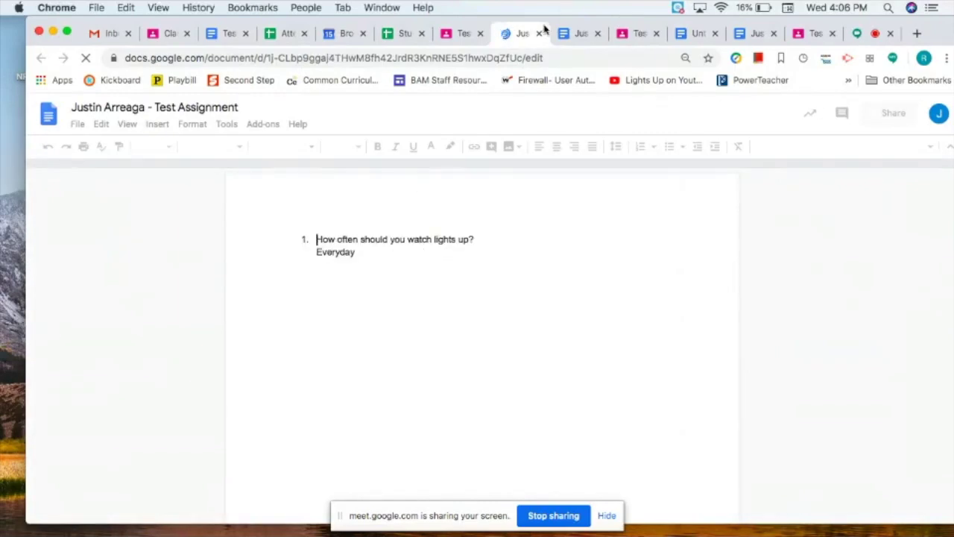
click(460, 33)
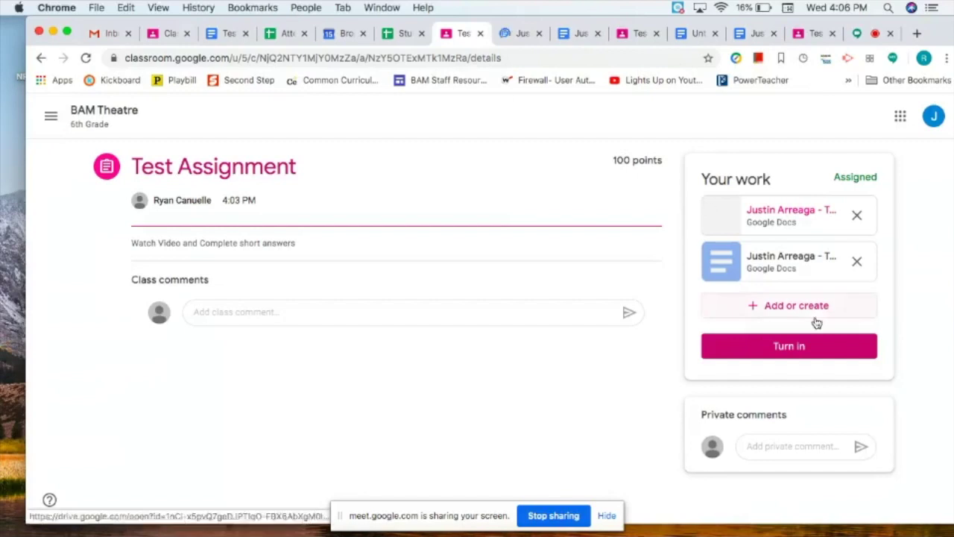
click(811, 347)
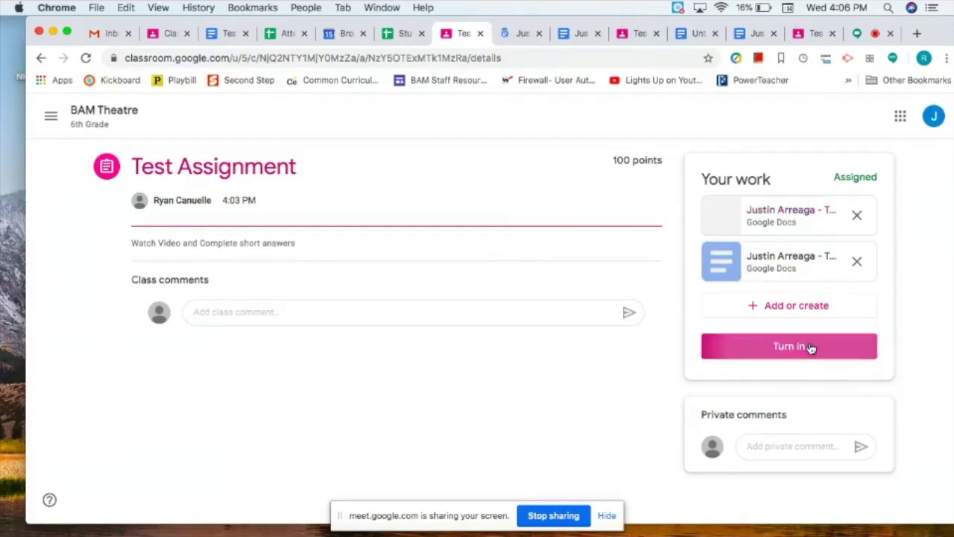
click(608, 376)
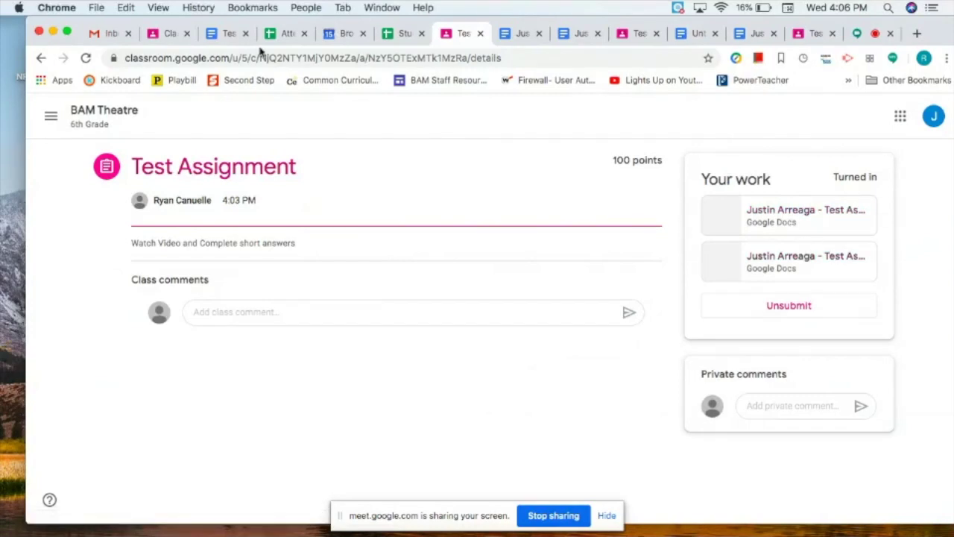
Switch to the teacher's BAM Theatre Classwork page and open the student's turned-in submission for Test Assignment.
click(169, 34)
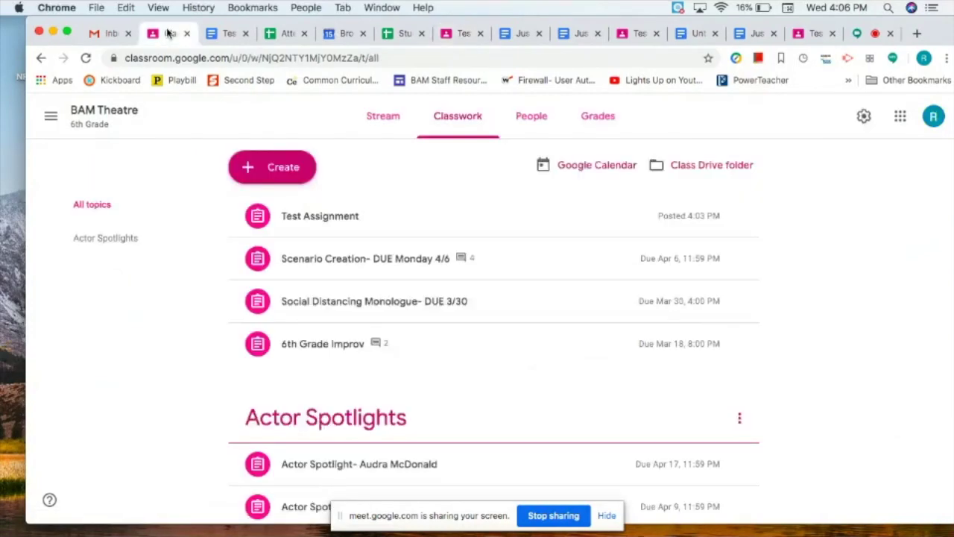
click(343, 215)
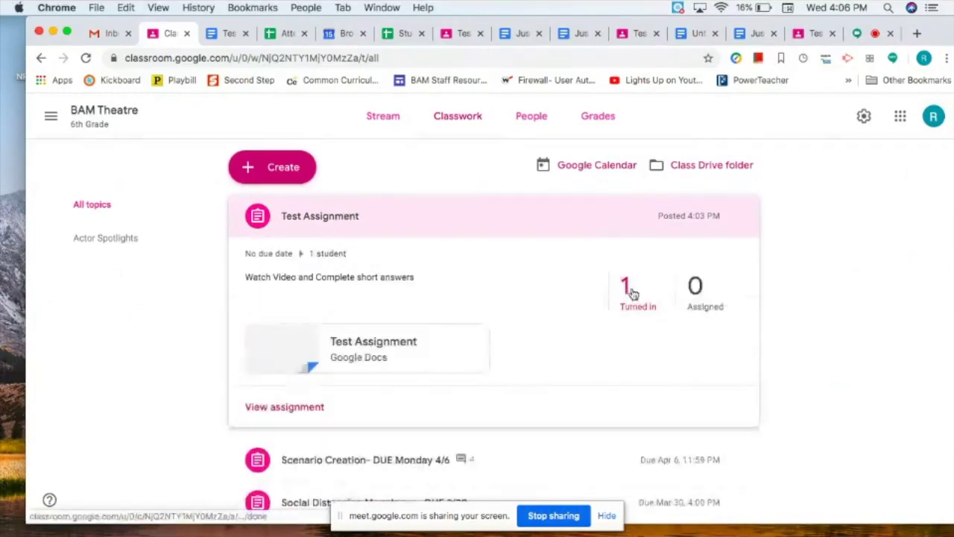
click(630, 292)
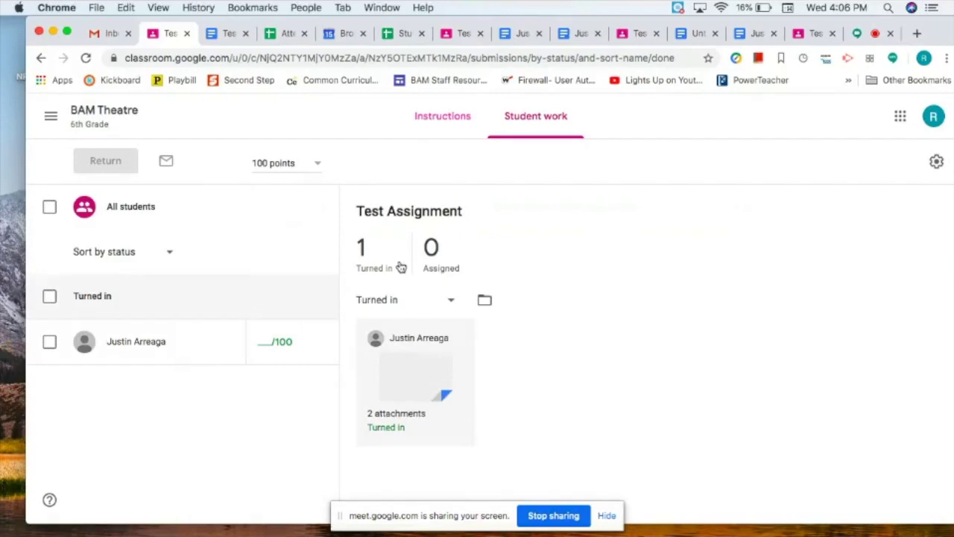
click(427, 368)
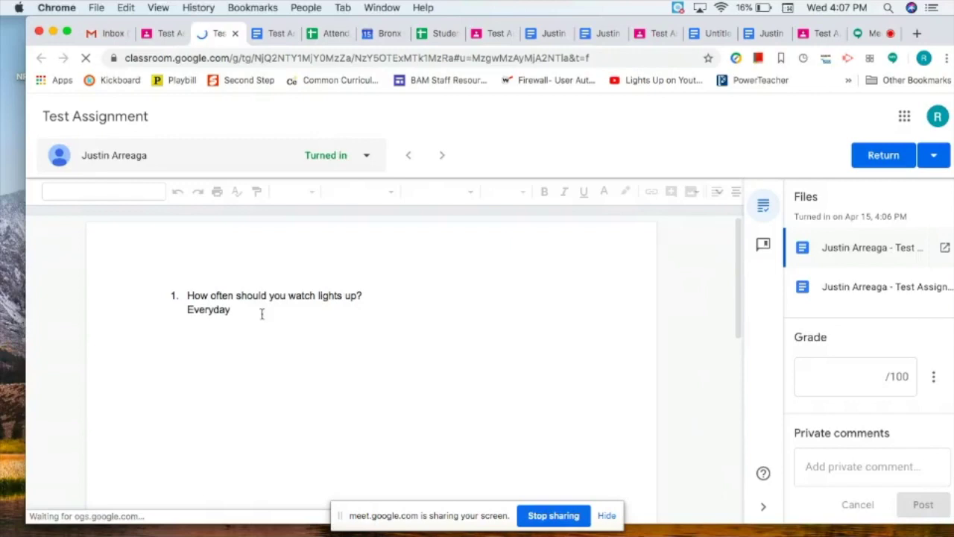
Highlight the question and answer in the submitted document, and revisit the Student work overview before returning to the grading view.
drag(160, 285, 266, 305)
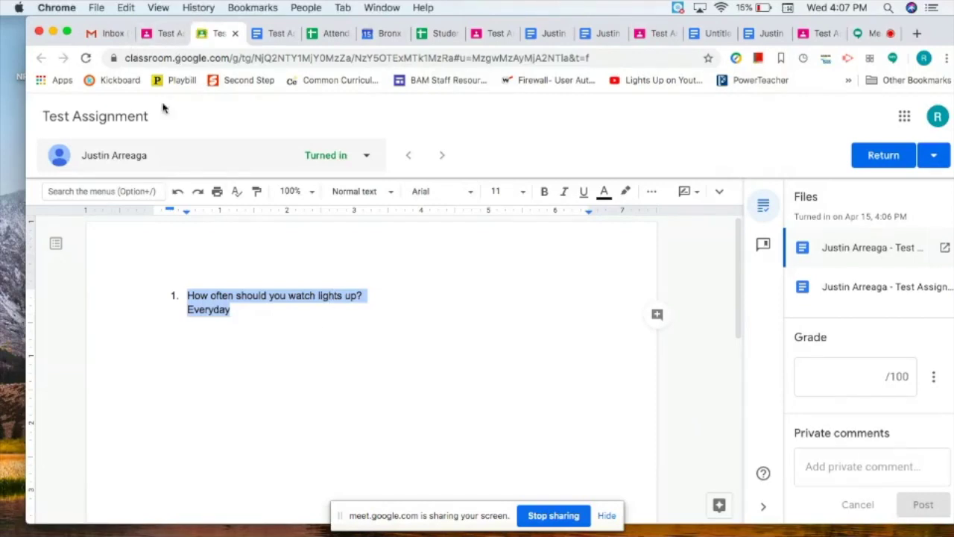
click(158, 33)
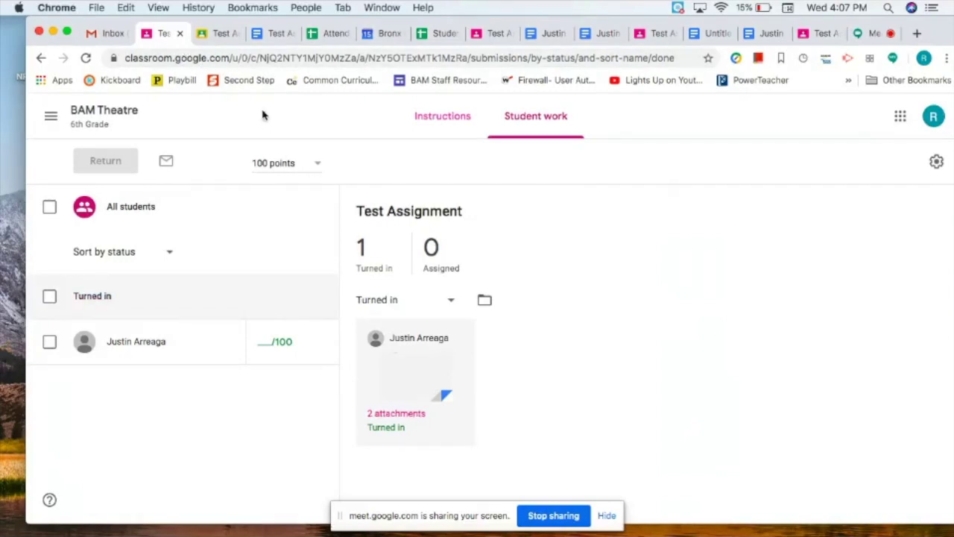
click(212, 35)
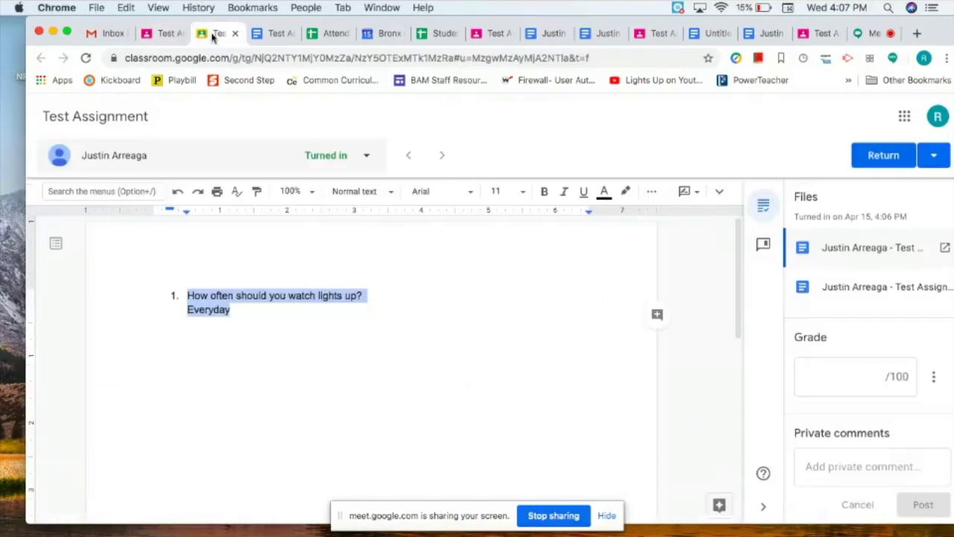